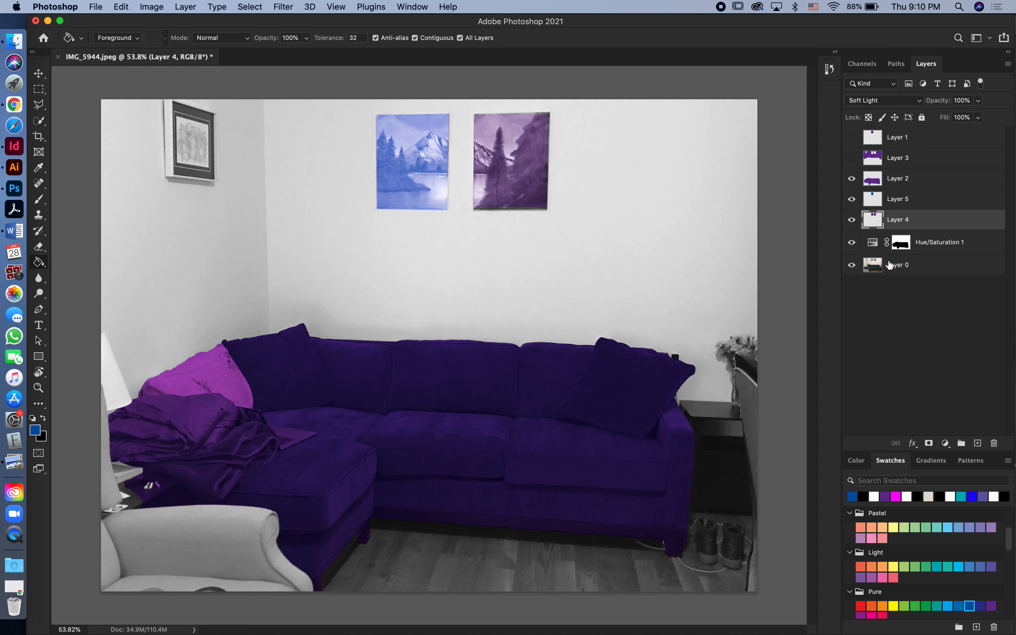
Add a layer mask to Layer 0 and set up the Brush tool with black at 65 px
left_click(892, 268)
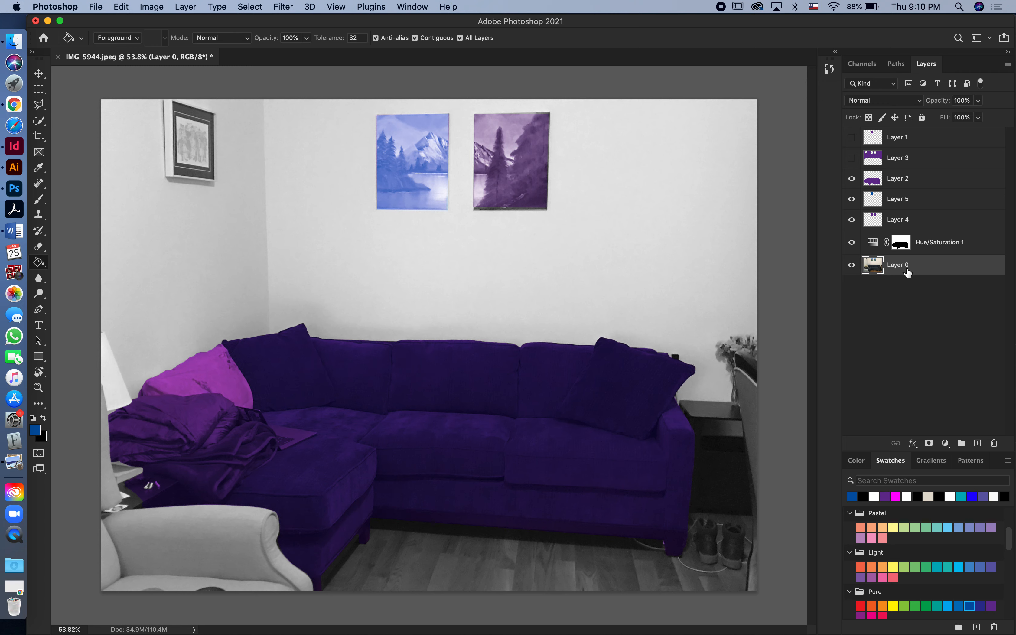
left_click(930, 443)
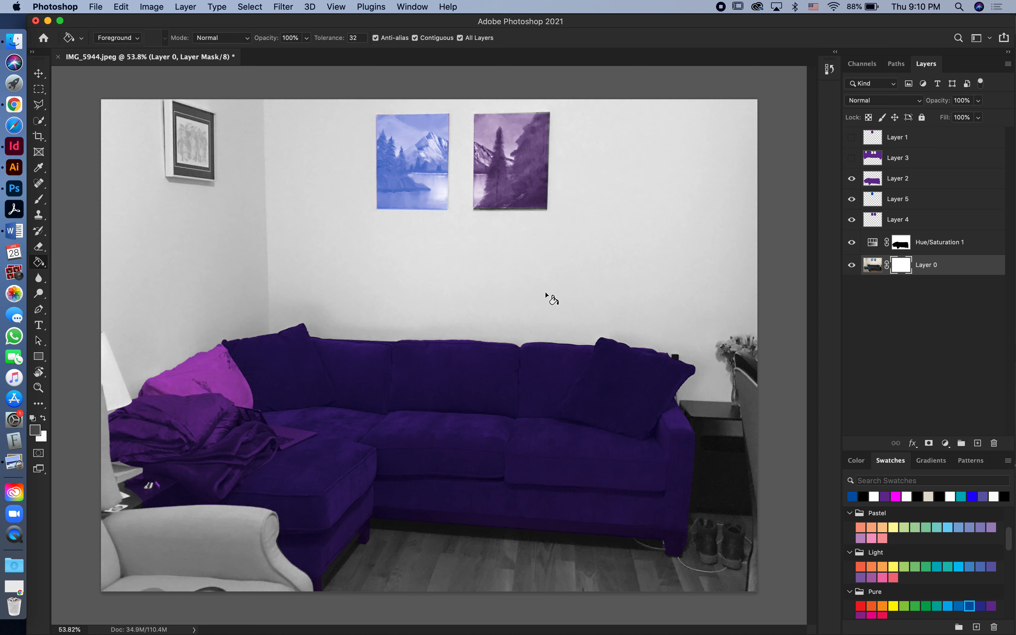
left_click(42, 200)
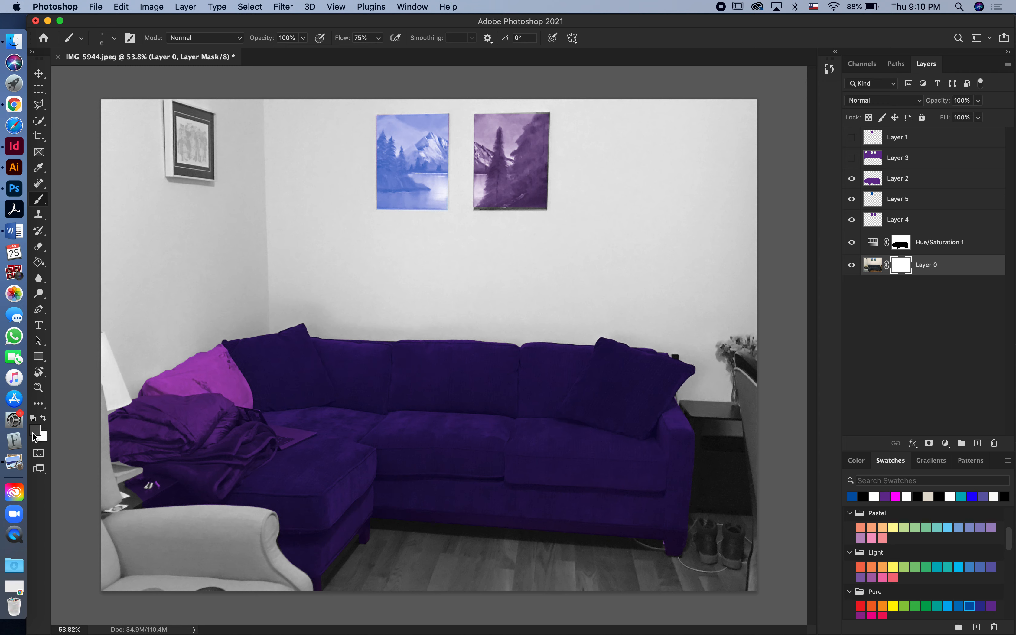
left_click(863, 497)
left_click(114, 41)
left_click(120, 70)
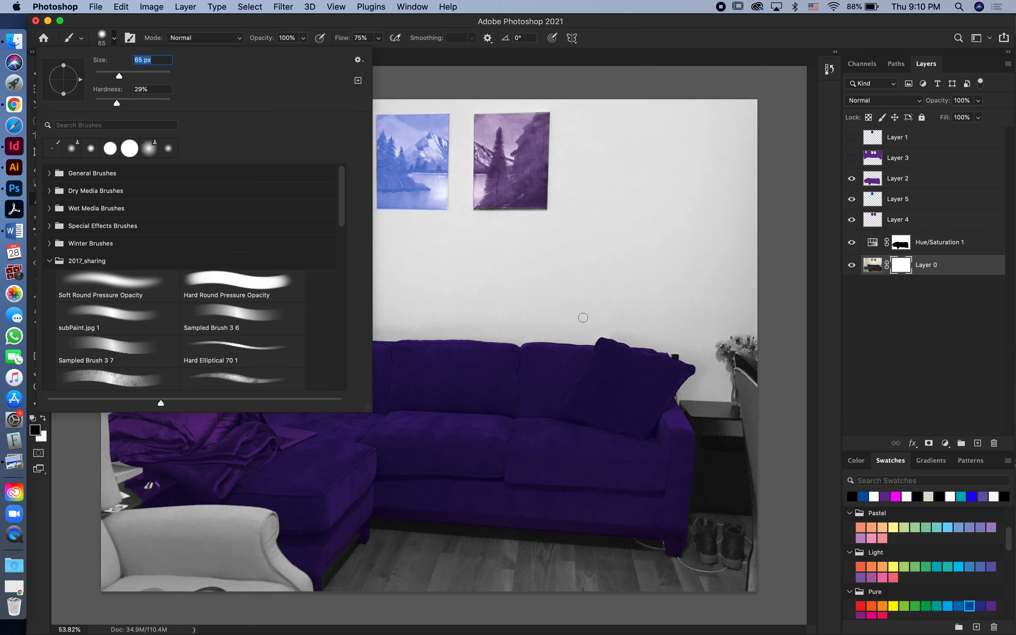
Hide Layers 4 and 5 and paint black on Layer 0's mask over the right-hand mountain painting
left_click(479, 118)
mouse_move(478, 118)
left_mouse_down()
mouse_move(479, 195)
mouse_move(482, 122)
mouse_move(511, 116)
mouse_move(472, 118)
mouse_move(488, 133)
mouse_move(450, 163)
left_mouse_up()
left_click(851, 219)
left_click(852, 199)
mouse_move(487, 187)
left_mouse_down()
mouse_move(481, 150)
mouse_move(504, 156)
mouse_move(522, 104)
mouse_move(496, 215)
mouse_move(522, 160)
left_mouse_up()
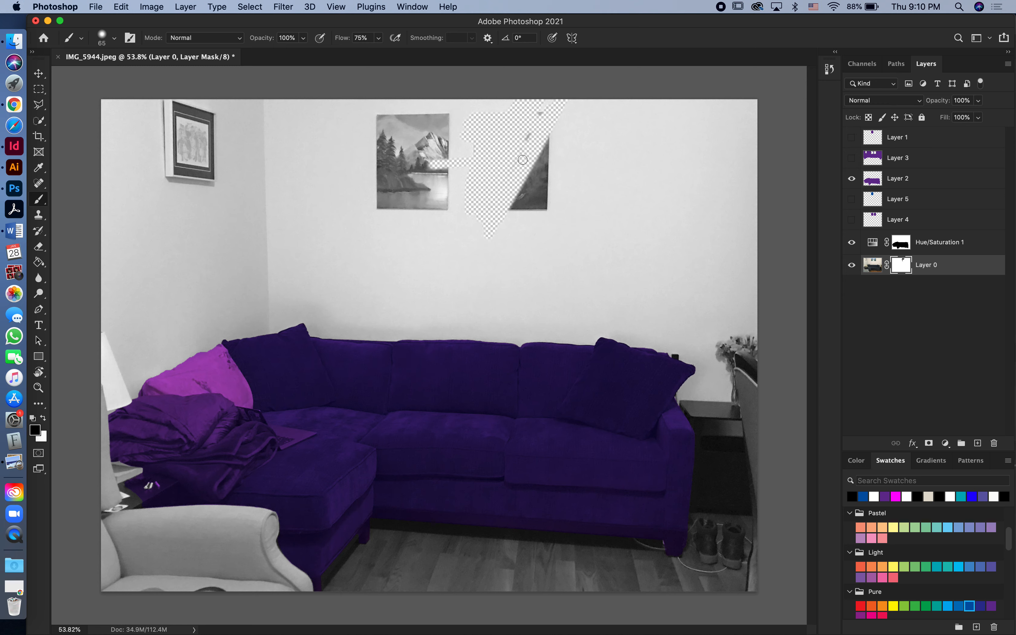
mouse_move(557, 82)
left_mouse_down()
mouse_move(500, 244)
mouse_move(535, 180)
mouse_move(614, 93)
mouse_move(532, 228)
mouse_move(566, 168)
mouse_move(528, 219)
mouse_move(547, 158)
left_mouse_up()
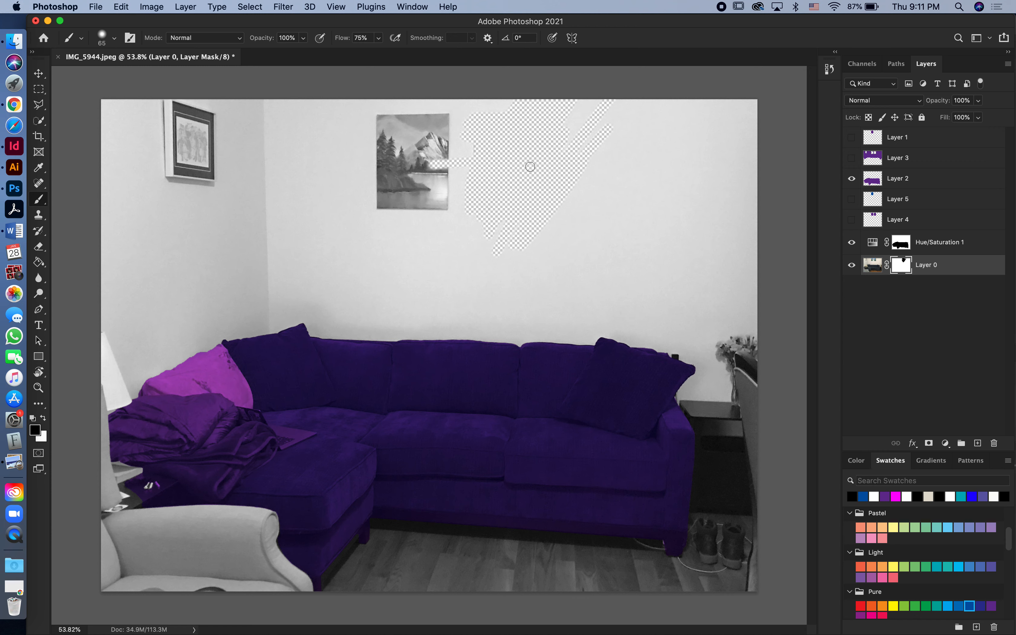
Undo the mask painting and the layer visibility changes, back to before Layer 0's mask was added
key("super+z")
key("super+z")
key("super+z")
key("super+z")
key("super+z")
key("super+z")
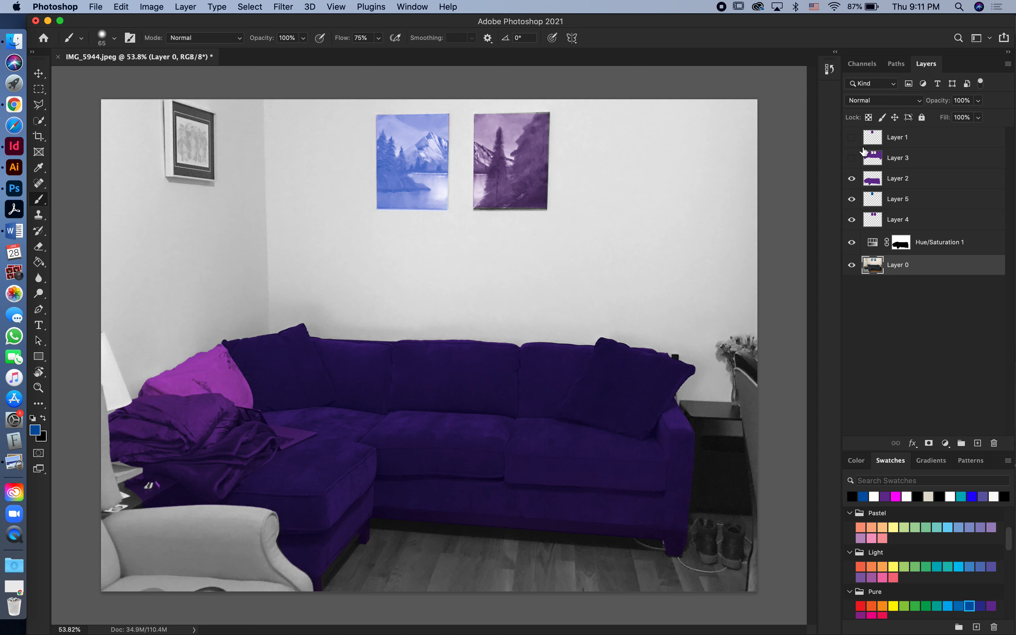
Hide Layer 2, Layer 5, Layer 4 and the Hue/Saturation 1 adjustment, leaving only Layer 0 visible
left_click_drag(853, 187, 853, 224)
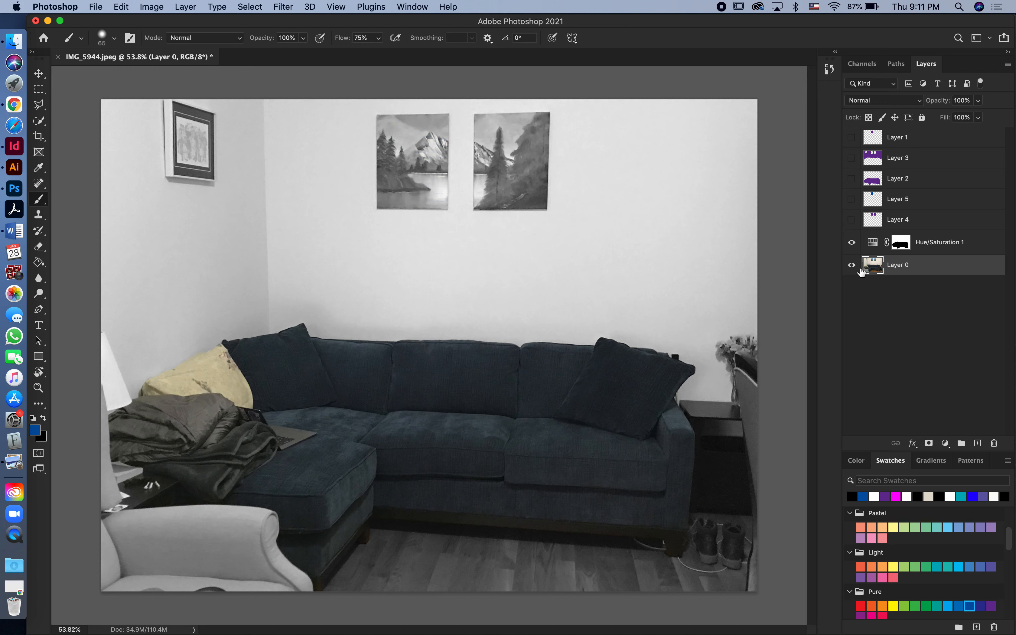
left_click(852, 244)
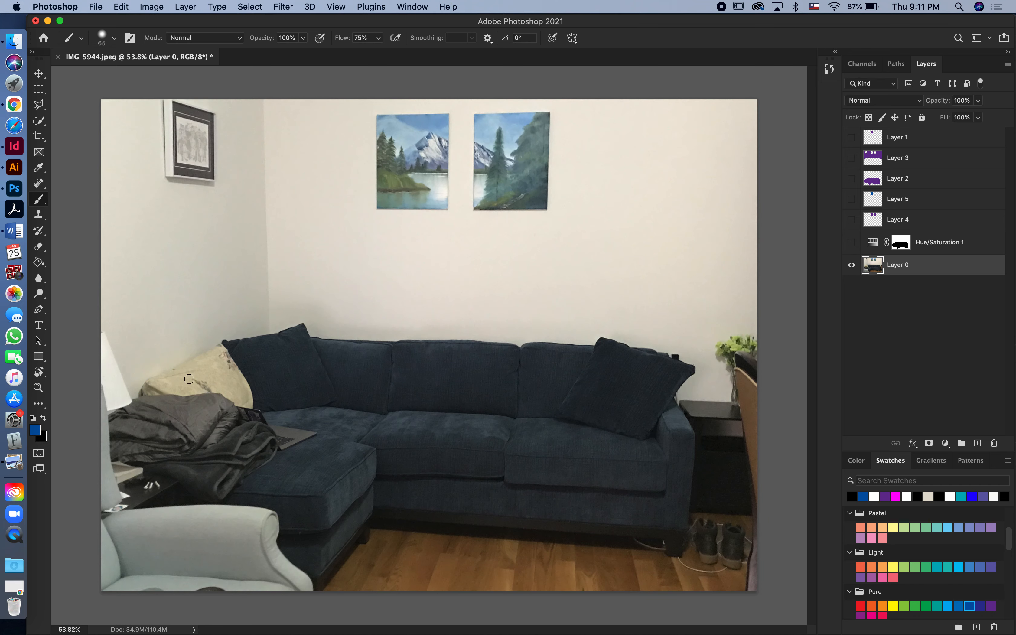
Load Layer 2's sofa shape as a selection and deselect it again
left_click(878, 184, "super")
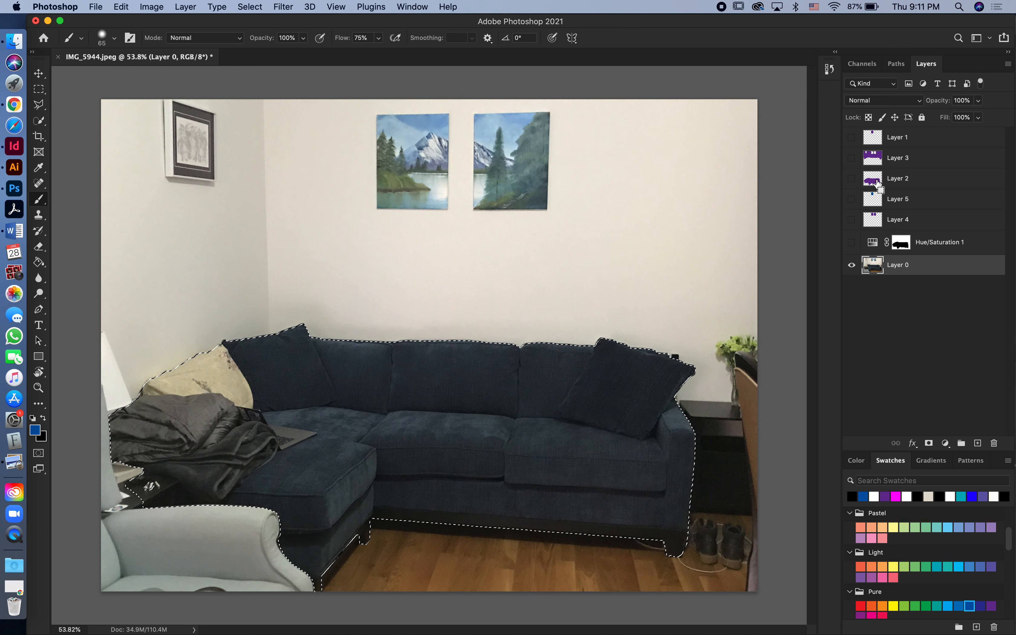
key("super+d")
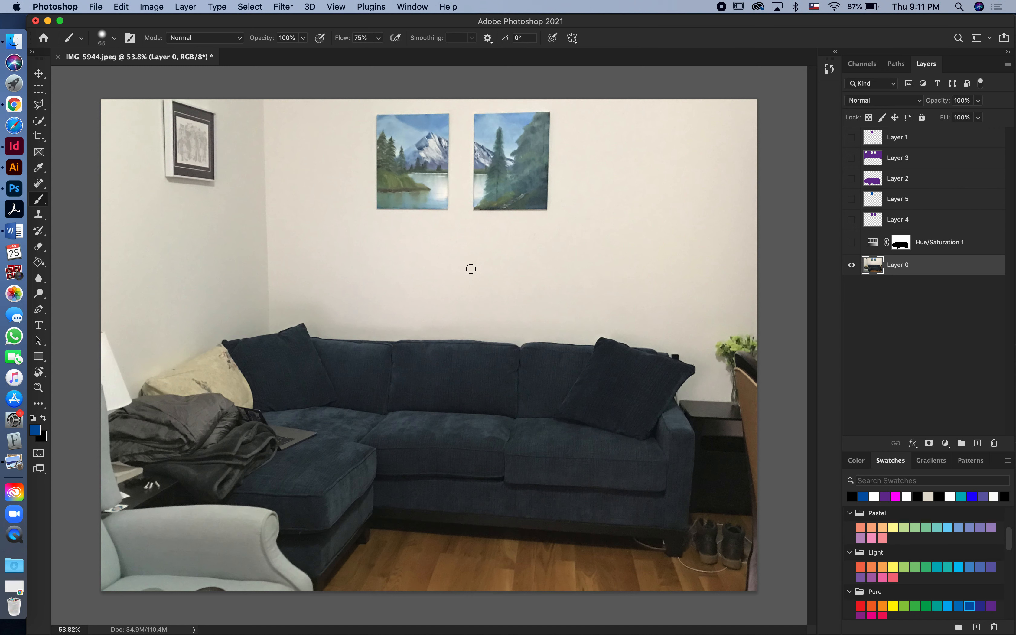
left_click(41, 124)
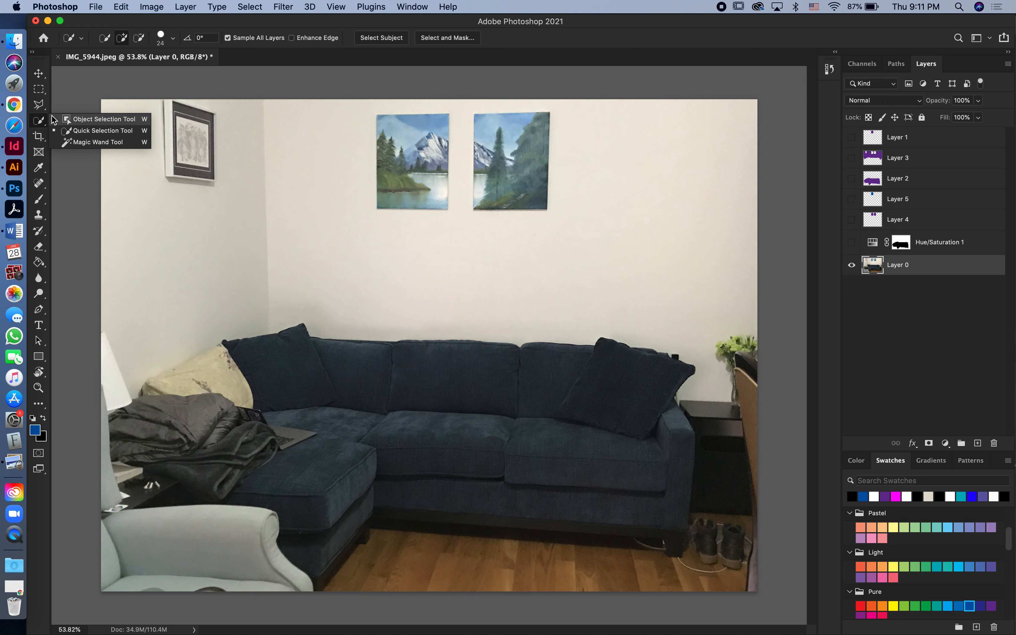
left_click(39, 104)
left_click(224, 342)
left_click(308, 323)
left_click(312, 336)
left_click(596, 344)
left_click(600, 334)
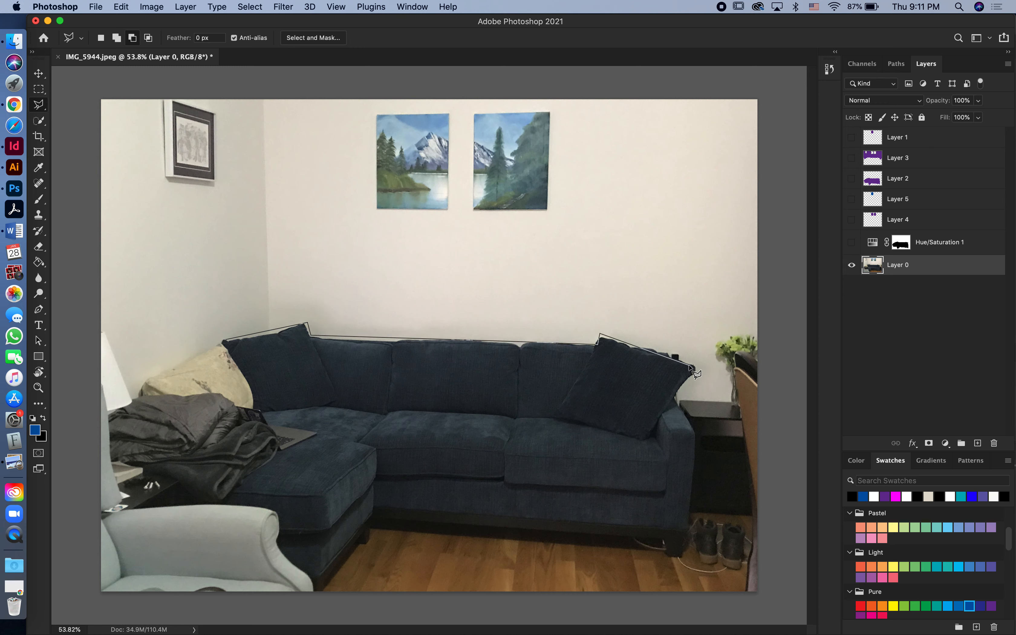
key("BackSpace")
key("BackSpace")
key("BackSpace")
key("BackSpace")
key("BackSpace")
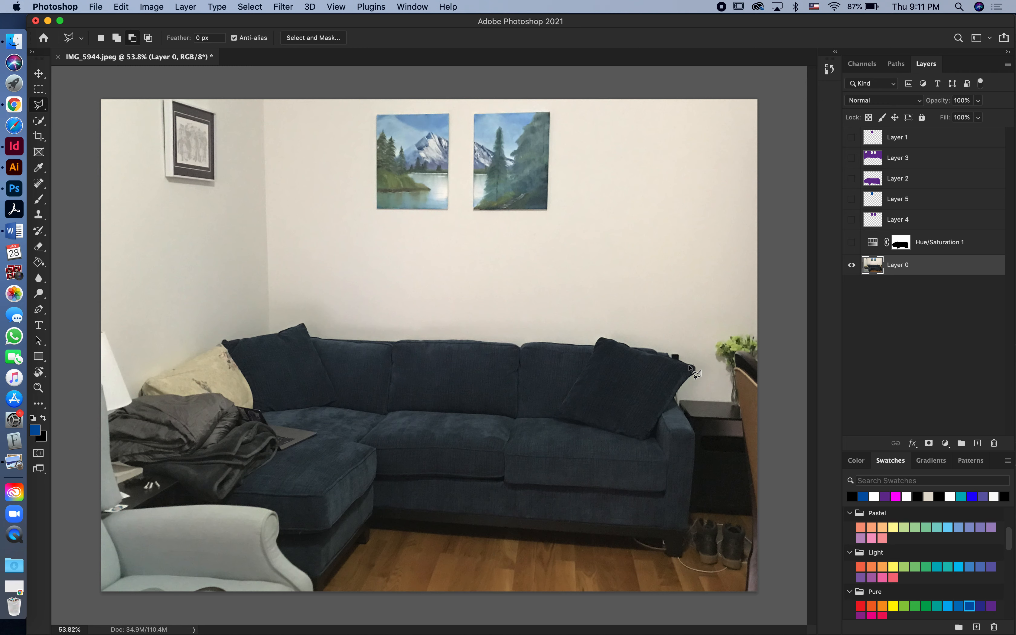
Try selecting the sofa with the Object Selection tool in Rectangle mode, and clear that selection
left_click(39, 121)
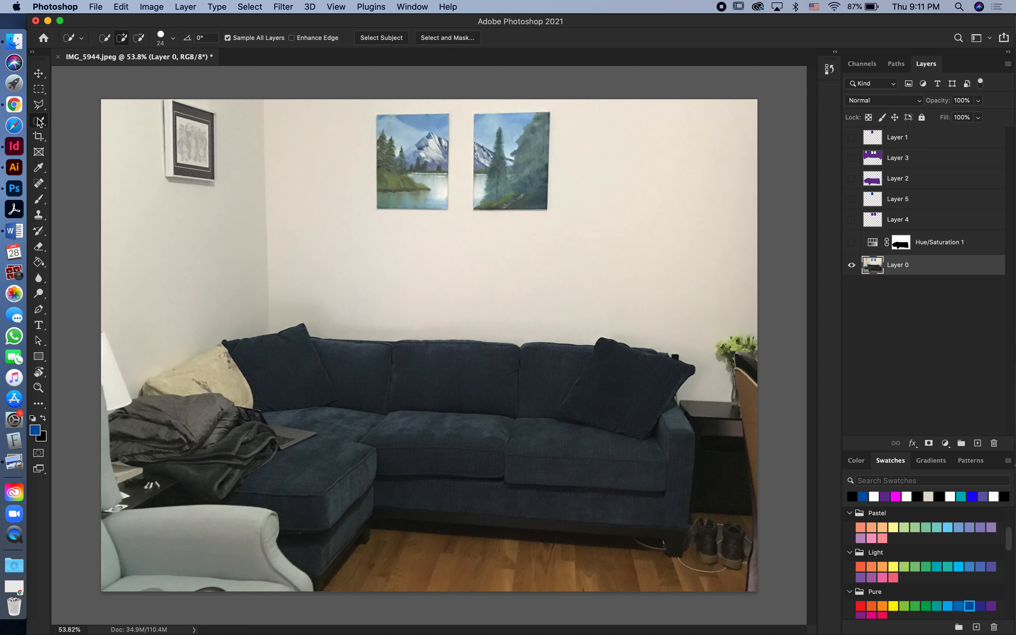
left_click(80, 119)
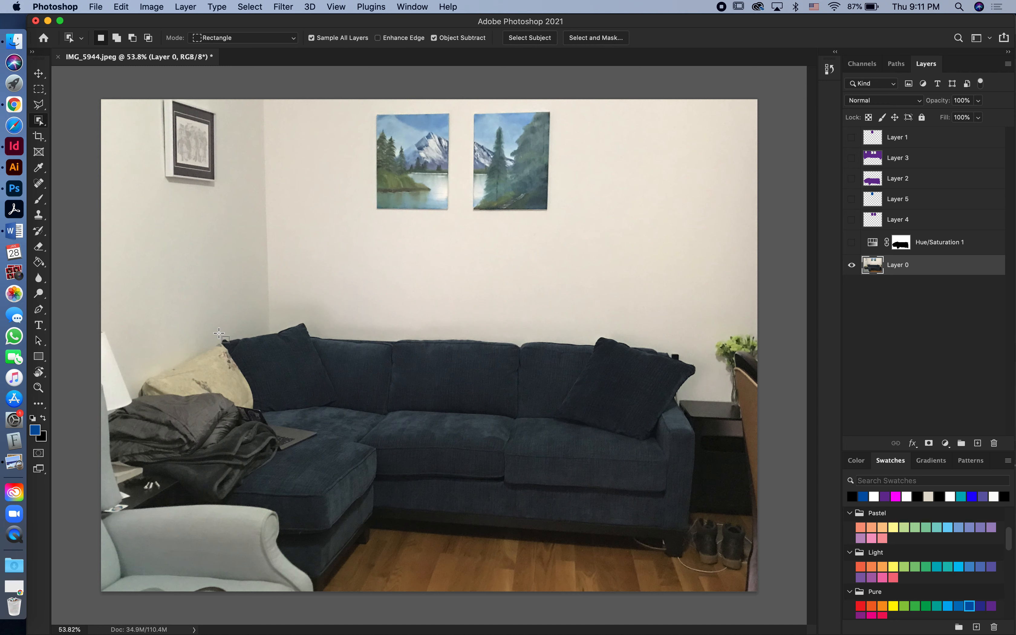
left_click_drag(213, 332, 706, 568)
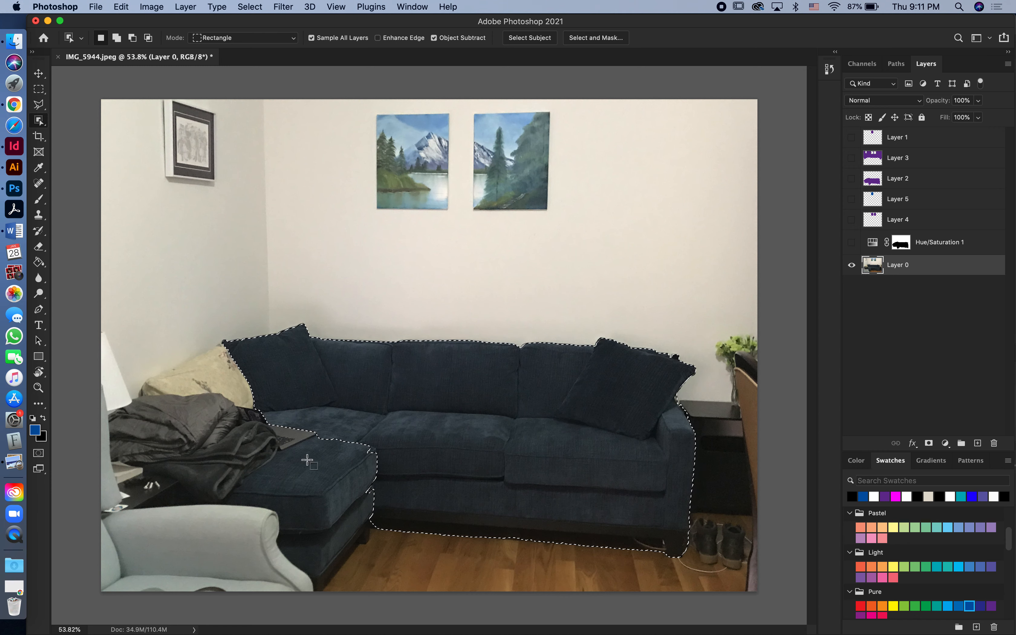
key("super+d")
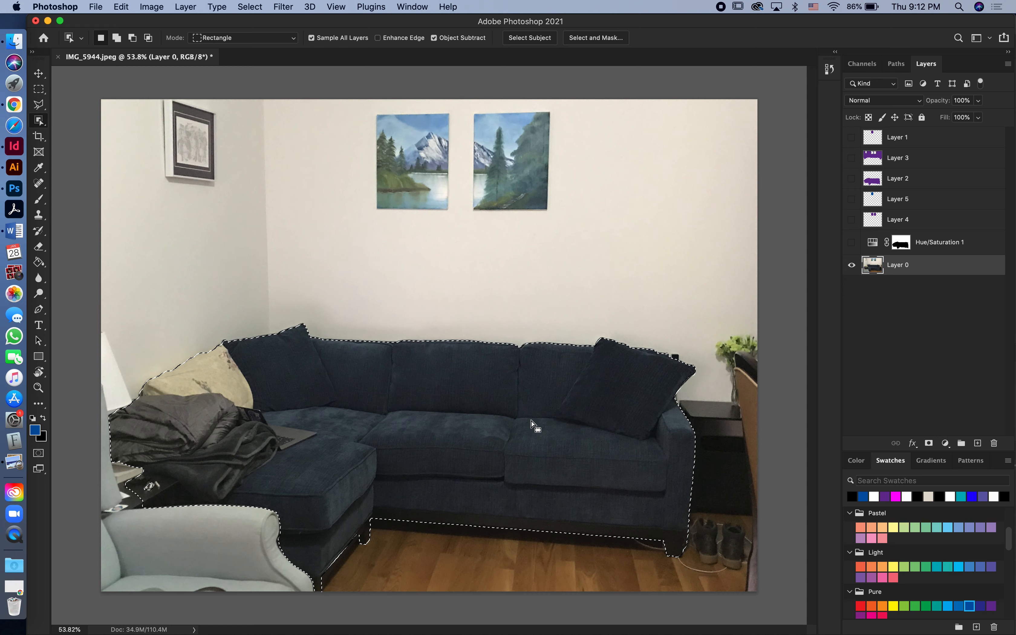
Add a layer mask to Layer 0 from the sofa-shaped selection matching Layer 2
left_click(928, 444)
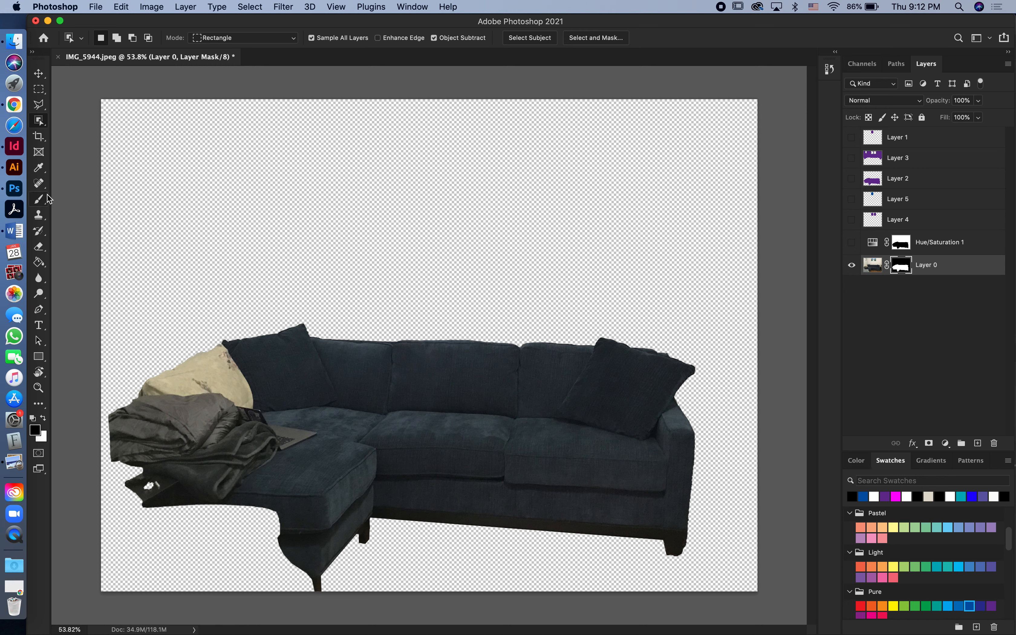
Make white the foreground color and outline the masked armchair area in the photo's lower-left corner with the Polygonal Lasso
left_click(43, 419)
key("x")
key("x")
left_click(39, 106)
left_click(97, 395)
left_click(109, 414)
left_click(176, 465)
left_click(300, 512)
left_click(319, 606)
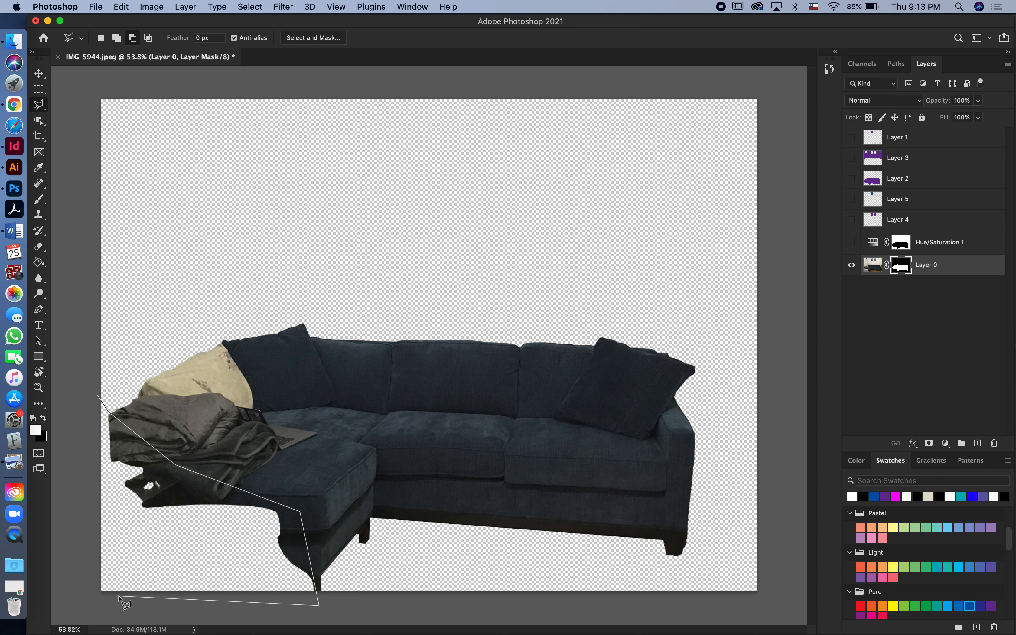
left_click(96, 601)
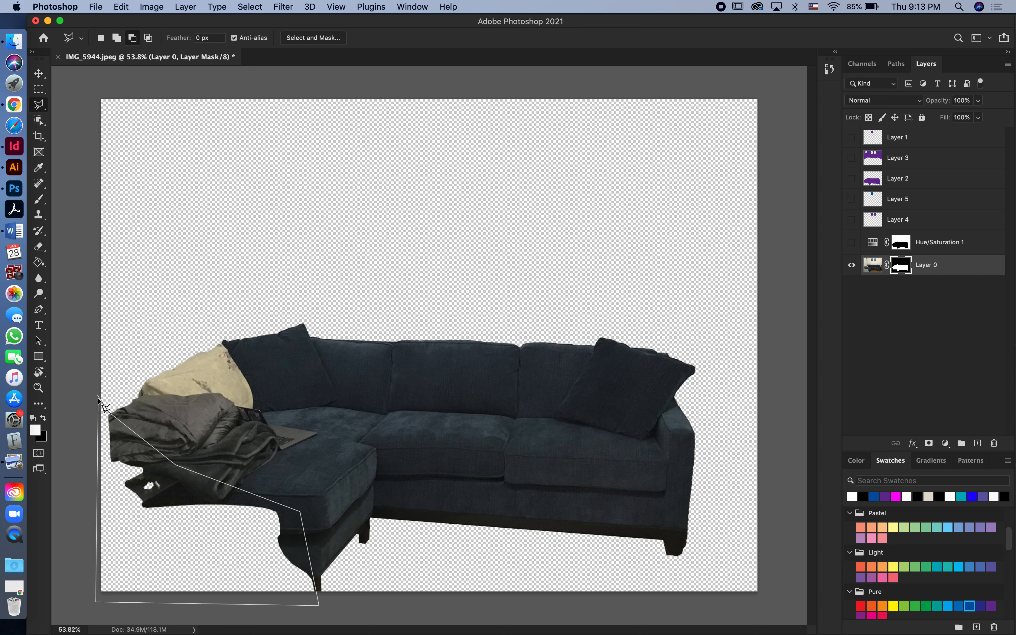
left_click(100, 400)
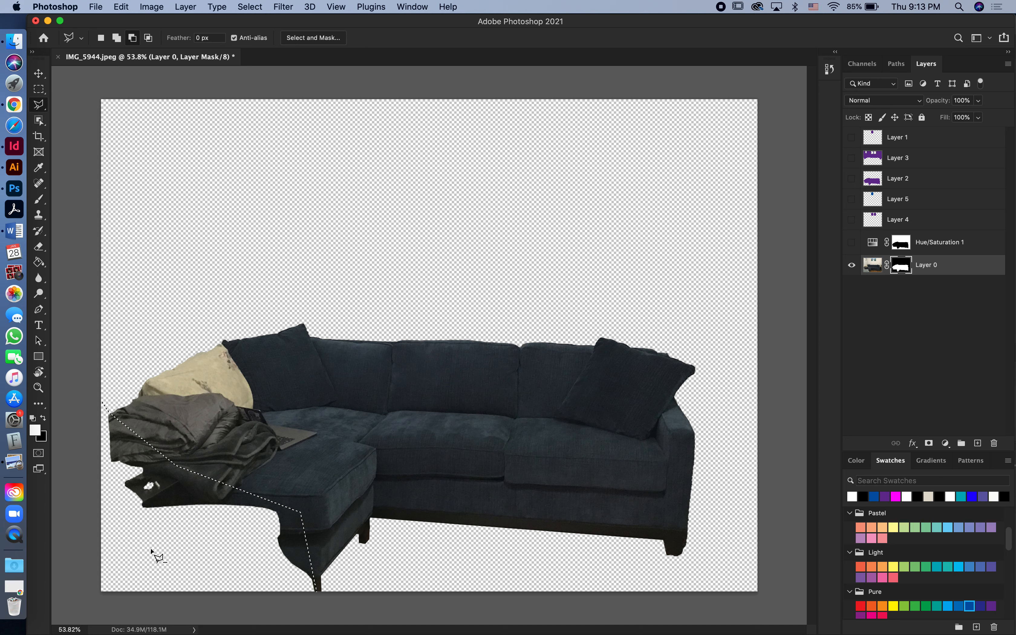
Fill the selected part of Layer 0's mask with white to restore the armchair, and deselect
key("g")
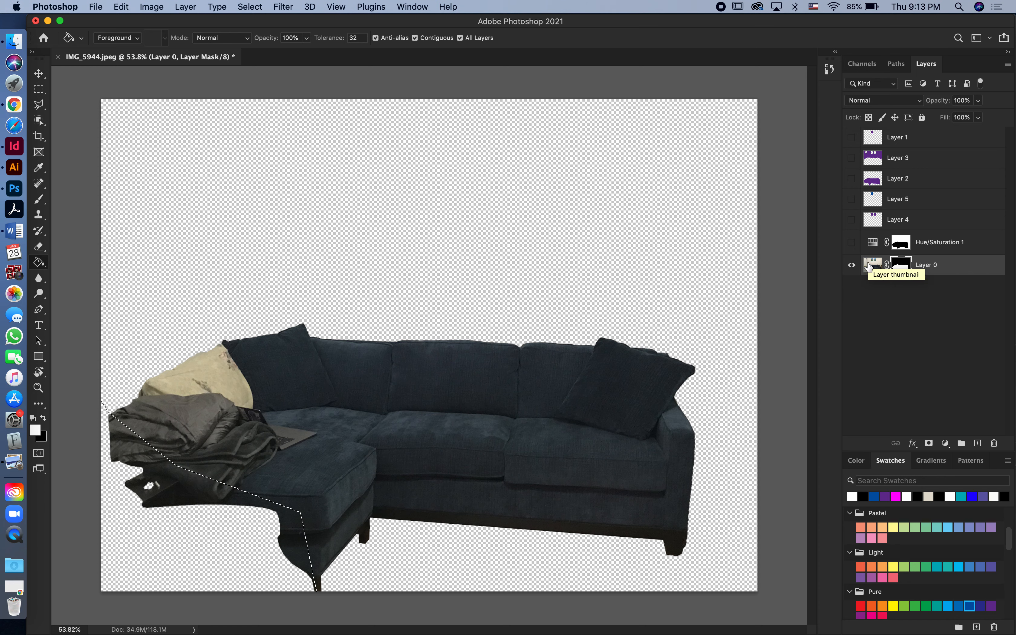
left_click(242, 579)
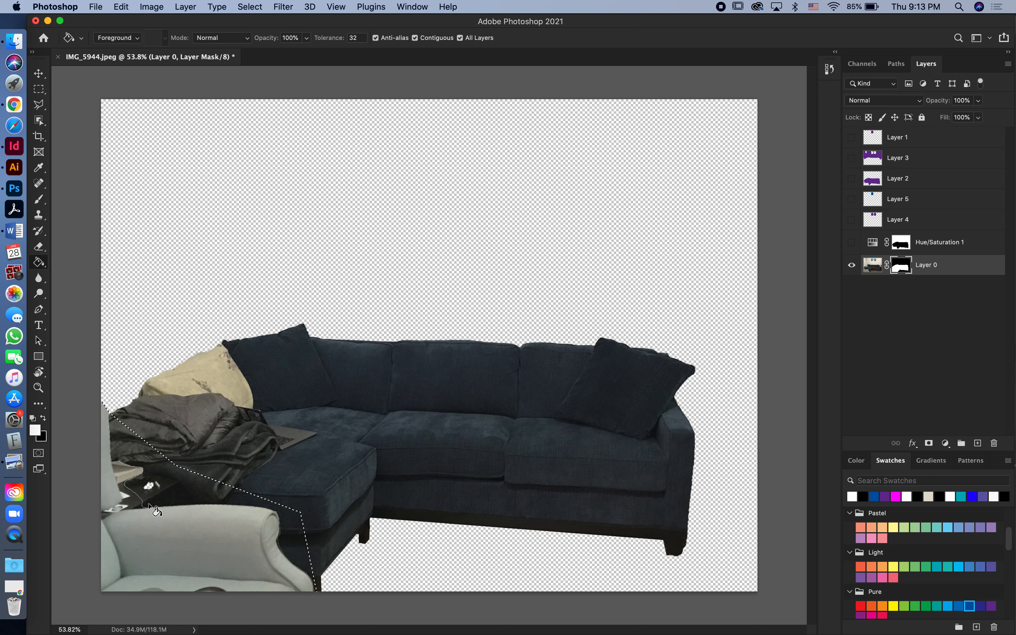
key("super+d")
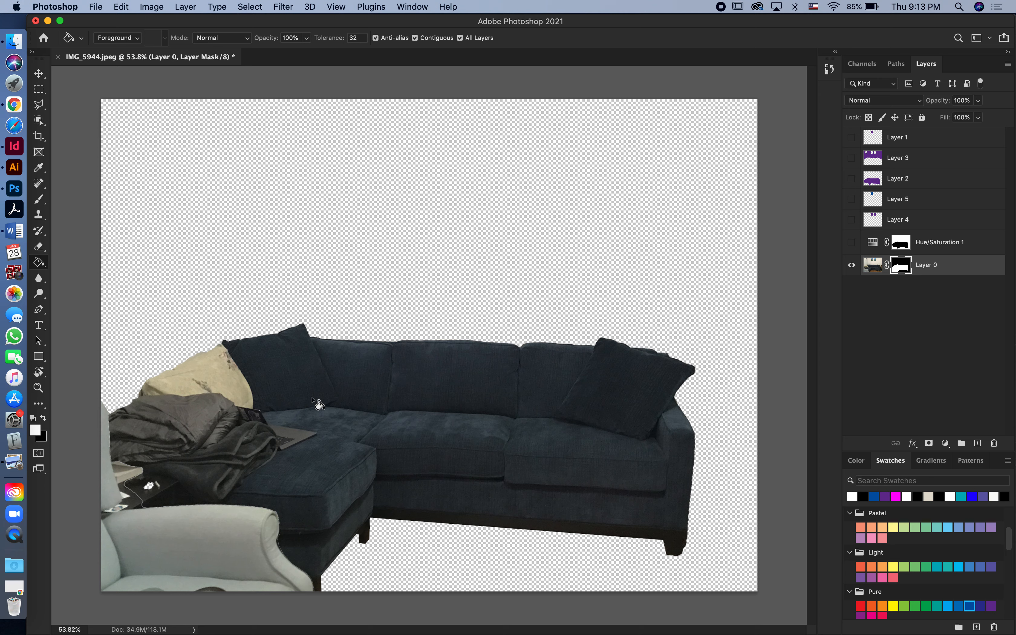